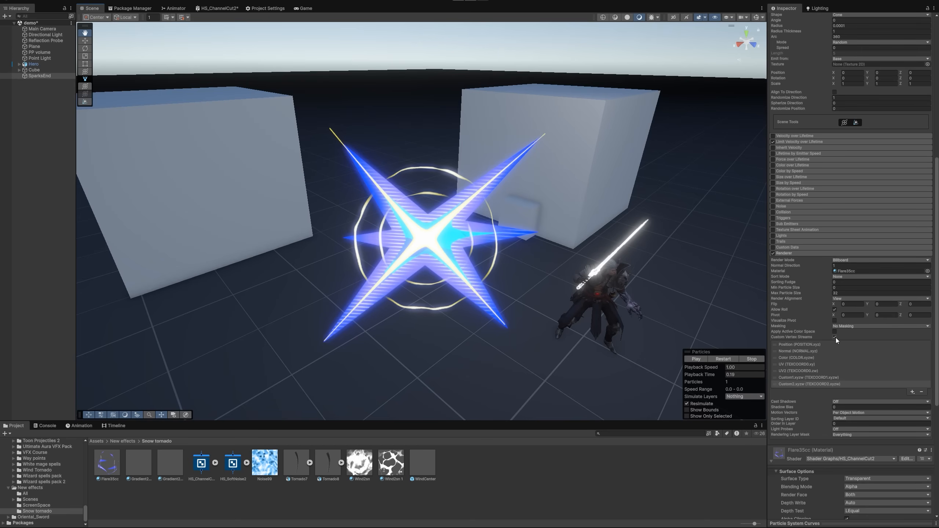
- Toggle the SparksEnd renderer's custom vertex streams off and on to compare how the flare renders, leaving them off
{"action": "left_click", "coordinate": [835, 338]}
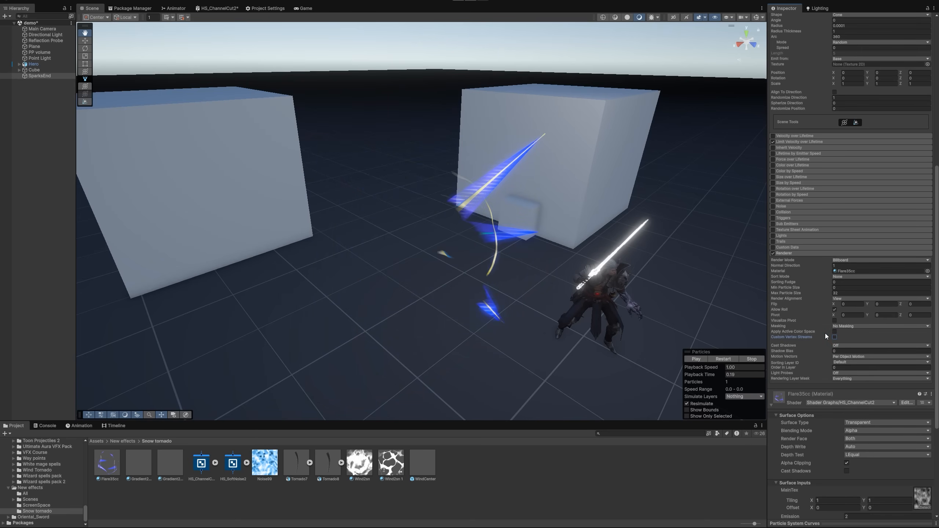
{"action": "right_click_drag", "start_coordinate": [533, 254], "coordinate": [538, 254]}
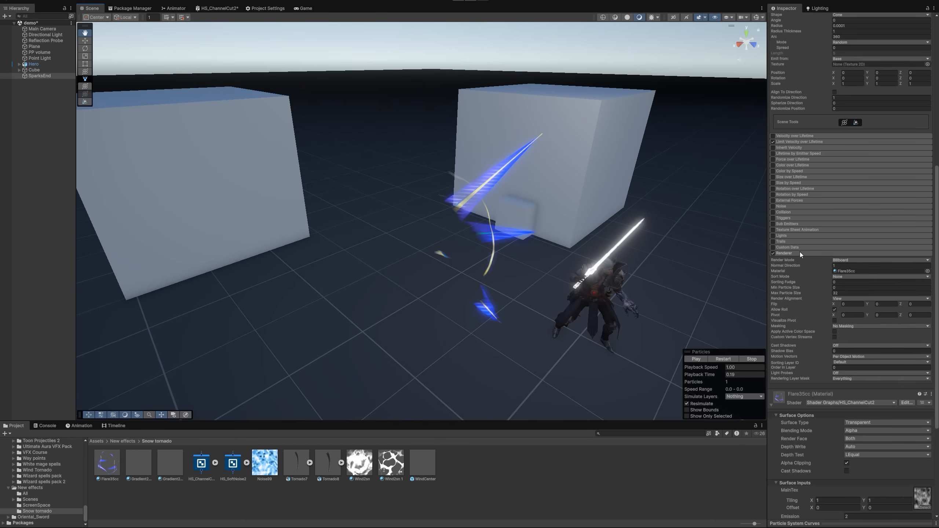
{"action": "left_click", "coordinate": [835, 339]}
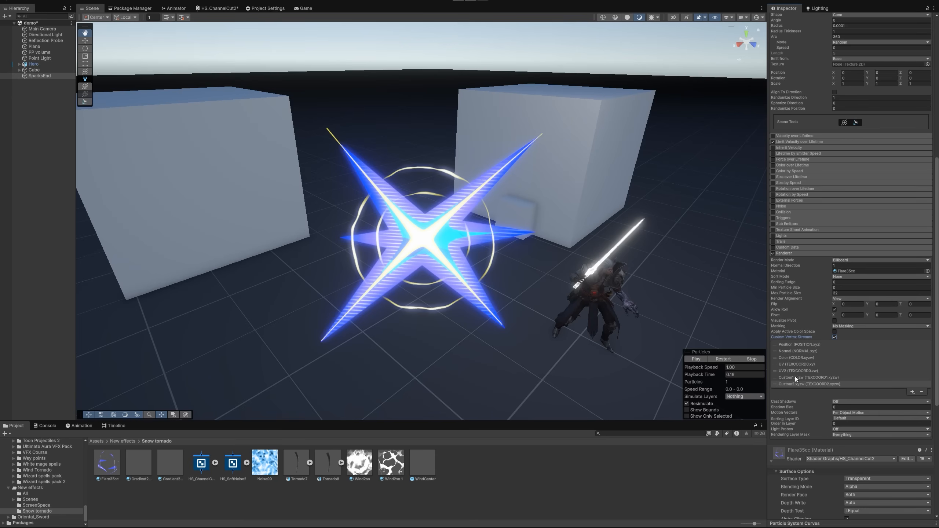
{"action": "left_click", "coordinate": [835, 338]}
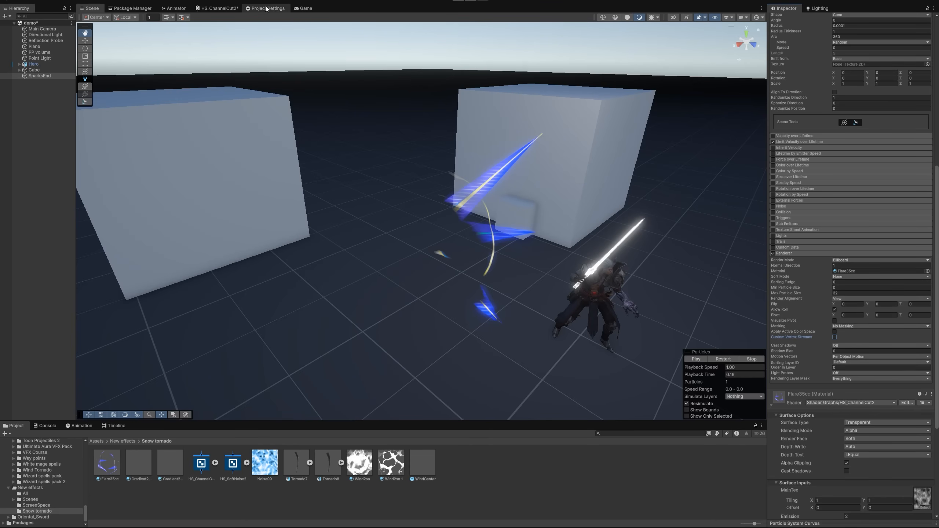
- In the HS_ChannelCut2 graph, set the UV node below Comparison to channel UV1 and connect the Branch output to the Split input
{"action": "left_click", "coordinate": [219, 8]}
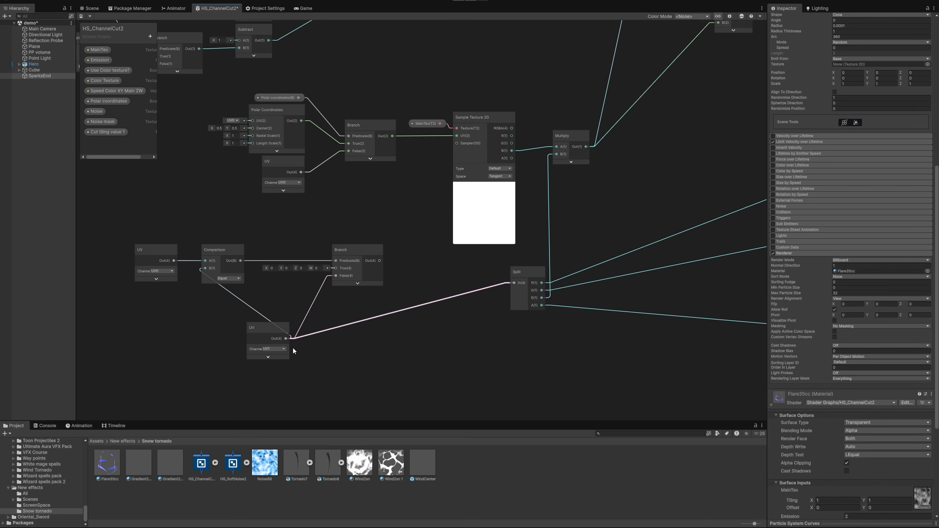
{"action": "left_click", "coordinate": [273, 350]}
{"action": "left_click", "coordinate": [278, 358]}
{"action": "left_click", "coordinate": [276, 349]}
{"action": "left_click", "coordinate": [278, 367]}
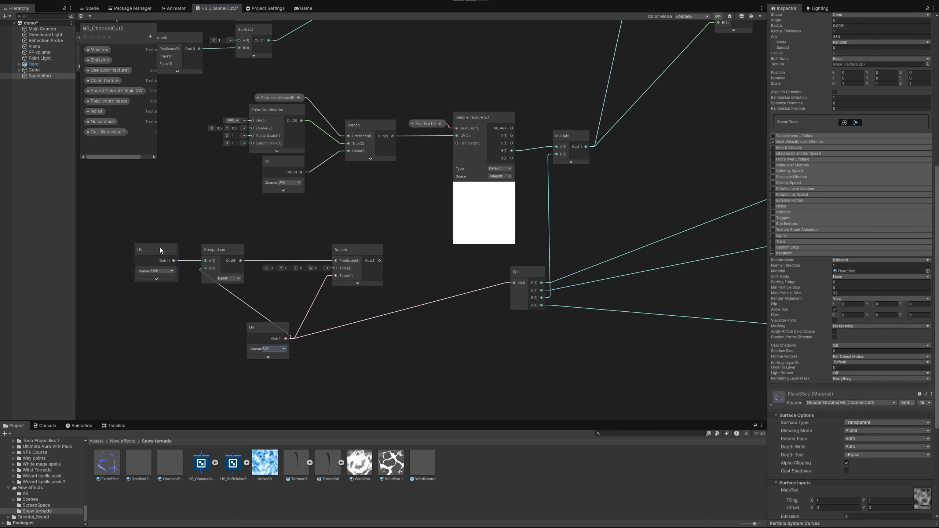
{"action": "scroll", "coordinate": [231, 279], "scroll_direction": "up", "scroll_amount": 1}
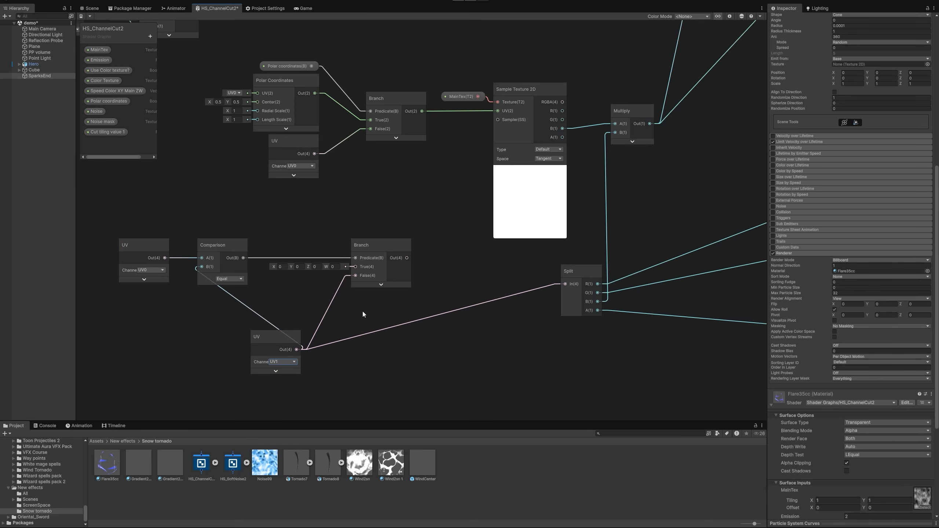
{"action": "left_click_drag", "start_coordinate": [407, 259], "coordinate": [568, 286]}
{"action": "left_click_drag", "start_coordinate": [567, 286], "coordinate": [567, 285]}
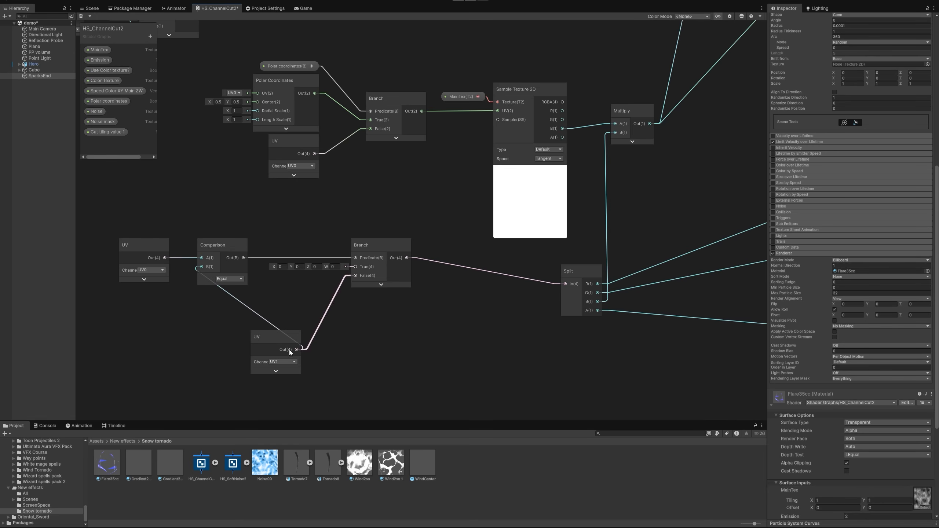
- Check the custom vertex stream list, then save the HS_ChannelCut2 graph and return to the Scene view
{"action": "left_click", "coordinate": [835, 338]}
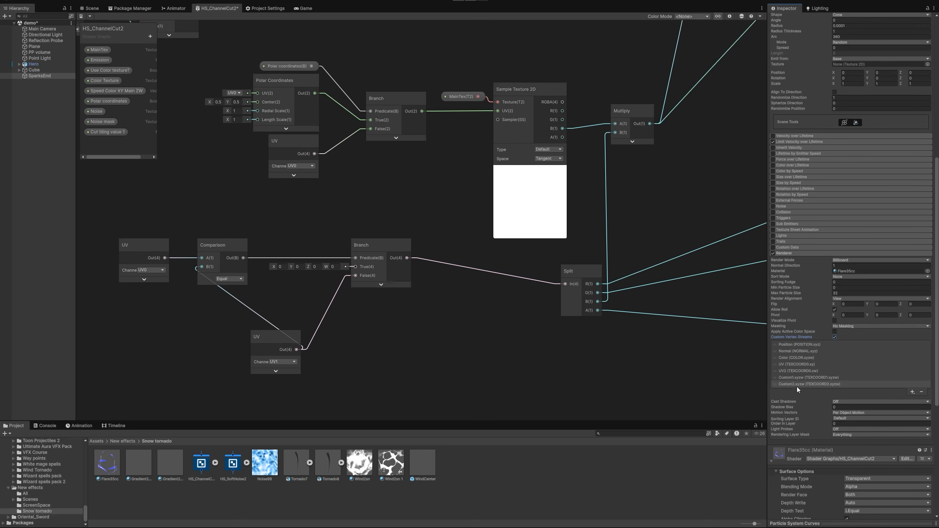
{"action": "left_click", "coordinate": [835, 338]}
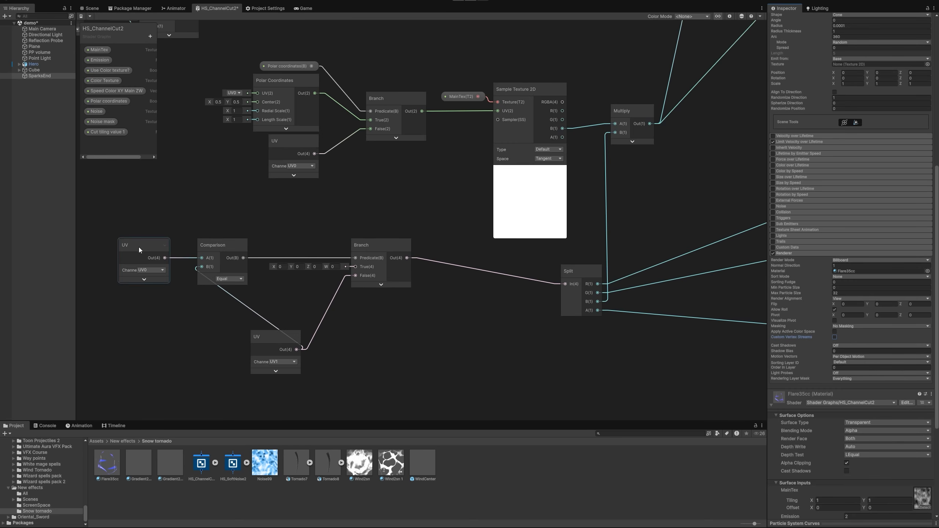
{"action": "left_click", "coordinate": [81, 16]}
{"action": "left_click", "coordinate": [93, 8]}
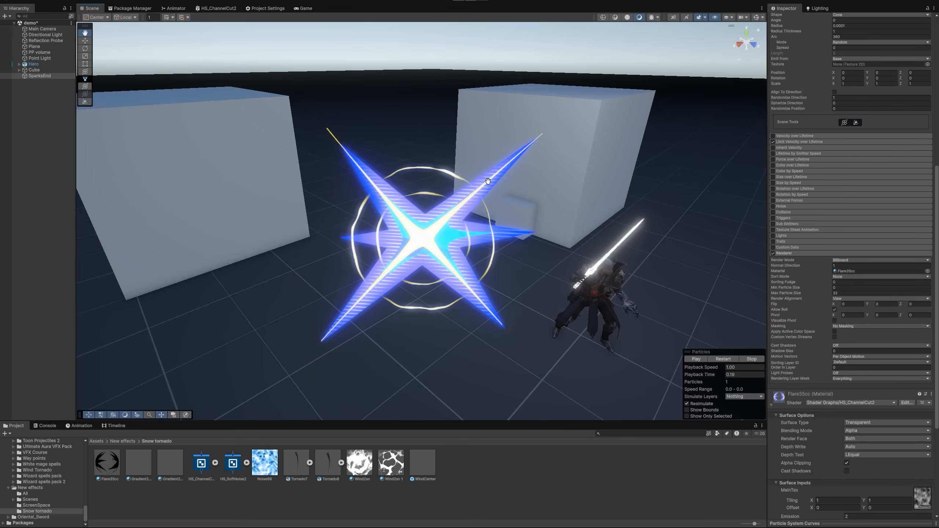
- Toggle the custom vertex streams repeatedly to compare the flare with and without them, leaving them enabled
{"action": "left_click", "coordinate": [835, 338]}
{"action": "left_click", "coordinate": [835, 338]}
{"action": "left_click", "coordinate": [835, 338]}
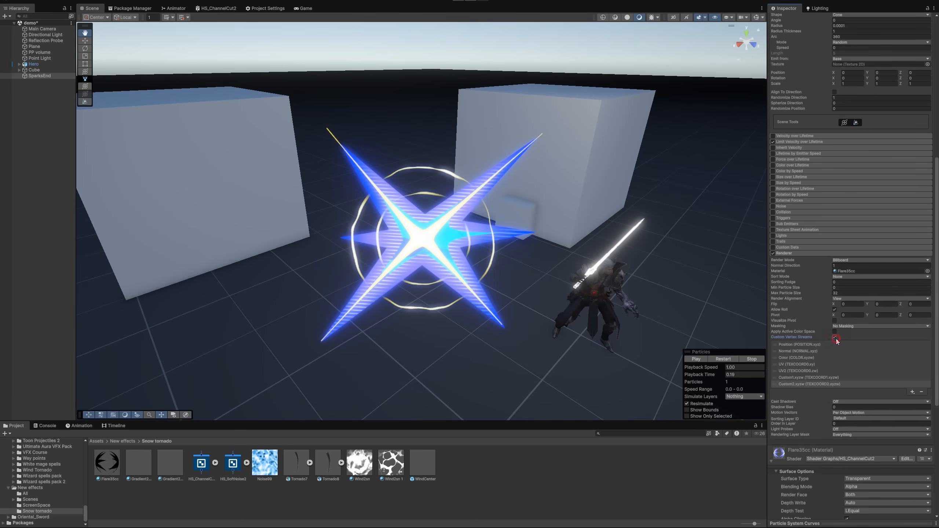
{"action": "scroll", "coordinate": [838, 278], "scroll_direction": "down", "scroll_amount": 3}
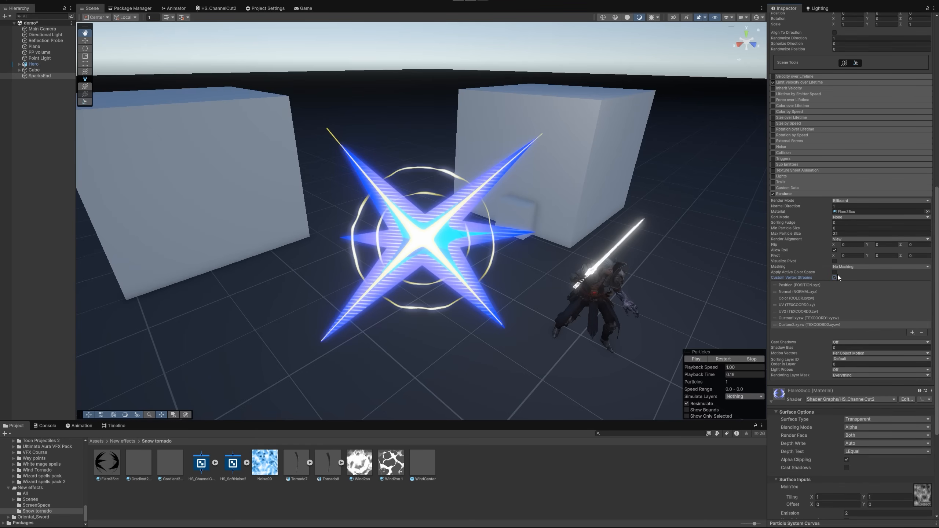
{"action": "left_click", "coordinate": [835, 278]}
{"action": "left_click", "coordinate": [835, 279]}
{"action": "left_click", "coordinate": [835, 279]}
{"action": "left_click", "coordinate": [835, 278]}
- Enable Custom Data with Custom1 in Vector mode, then enter 1 for Y and vary X to test the flare's dissolve
{"action": "left_click", "coordinate": [788, 187]}
{"action": "left_click", "coordinate": [856, 203]}
{"action": "left_click", "coordinate": [846, 210]}
{"action": "left_click_drag", "start_coordinate": [829, 216], "coordinate": [835, 218]}
{"action": "left_click", "coordinate": [837, 224]}
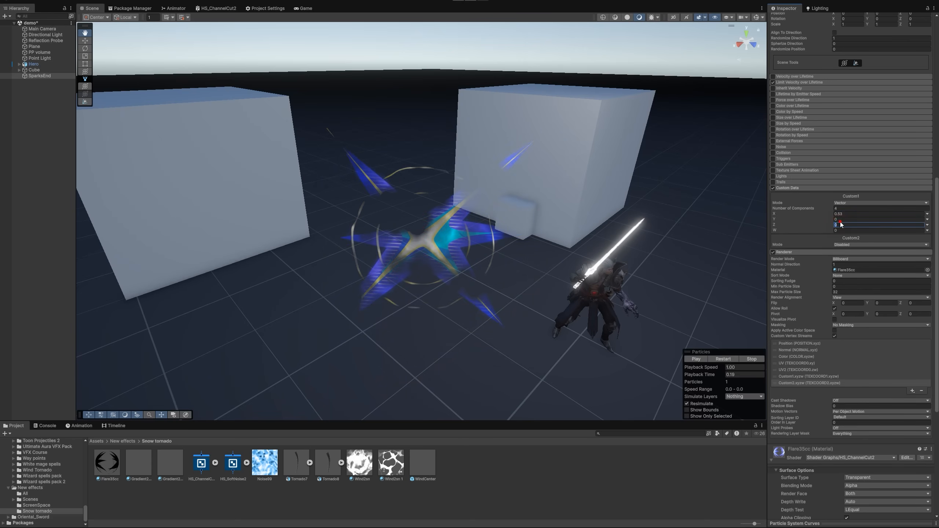
{"action": "left_click", "coordinate": [842, 219]}
{"action": "type", "text": "1"}
{"action": "left_click_drag", "start_coordinate": [830, 214], "coordinate": [824, 215]}
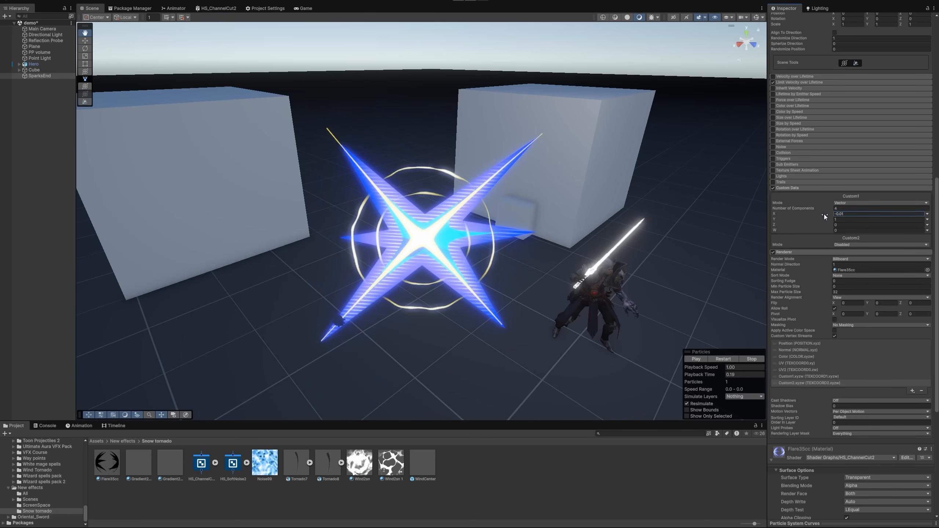
{"action": "left_click", "coordinate": [846, 214]}
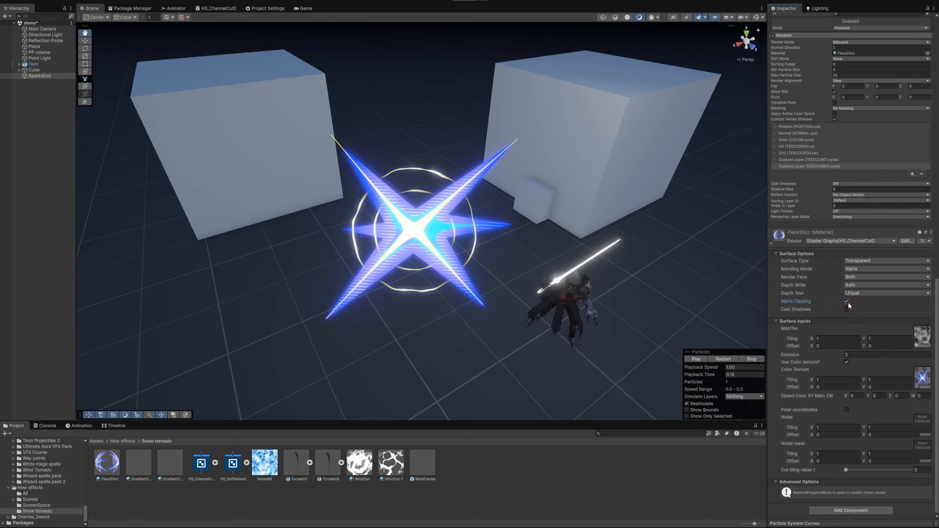
- Examine the flare from several angles in the Scene view, using the shaded wireframe draw mode
{"action": "scroll", "coordinate": [414, 200], "scroll_direction": "up", "scroll_amount": 1}
{"action": "scroll", "coordinate": [419, 186], "scroll_direction": "up", "scroll_amount": 2}
{"action": "right_click_drag", "start_coordinate": [418, 185], "coordinate": [432, 173]}
{"action": "scroll", "coordinate": [425, 172], "scroll_direction": "up", "scroll_amount": 2}
{"action": "middle_click_drag", "start_coordinate": [403, 161], "coordinate": [448, 158]}
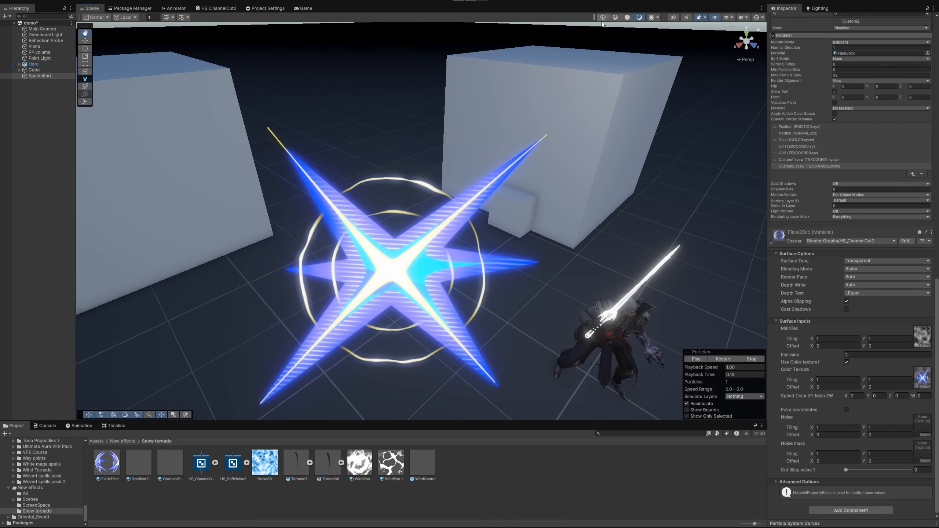
{"action": "right_click_drag", "start_coordinate": [468, 133], "coordinate": [463, 126]}
{"action": "scroll", "coordinate": [463, 126], "scroll_direction": "down", "scroll_amount": 2}
{"action": "scroll", "coordinate": [464, 126], "scroll_direction": "up", "scroll_amount": 1}
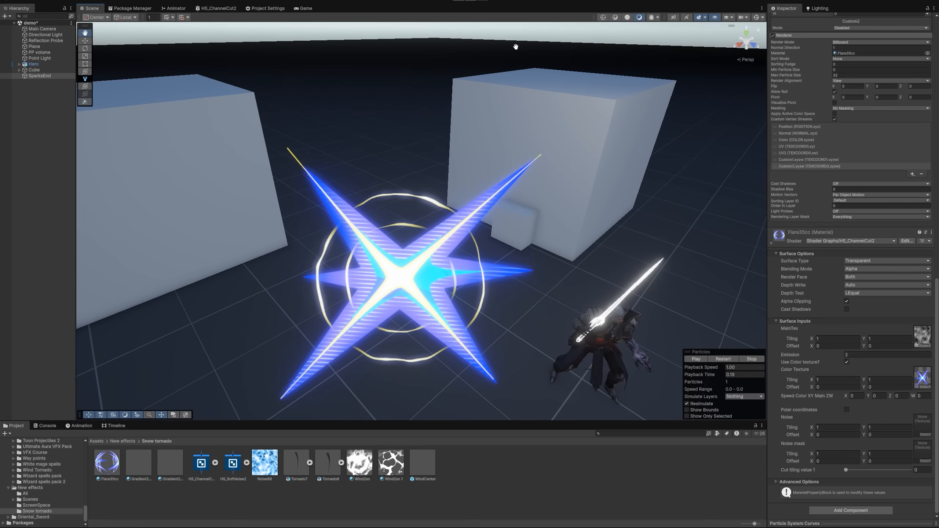
{"action": "left_click", "coordinate": [615, 18]}
{"action": "left_click_drag", "start_coordinate": [485, 208], "coordinate": [474, 275], "text": "alt"}
{"action": "scroll", "coordinate": [485, 142], "scroll_direction": "down", "scroll_amount": 1}
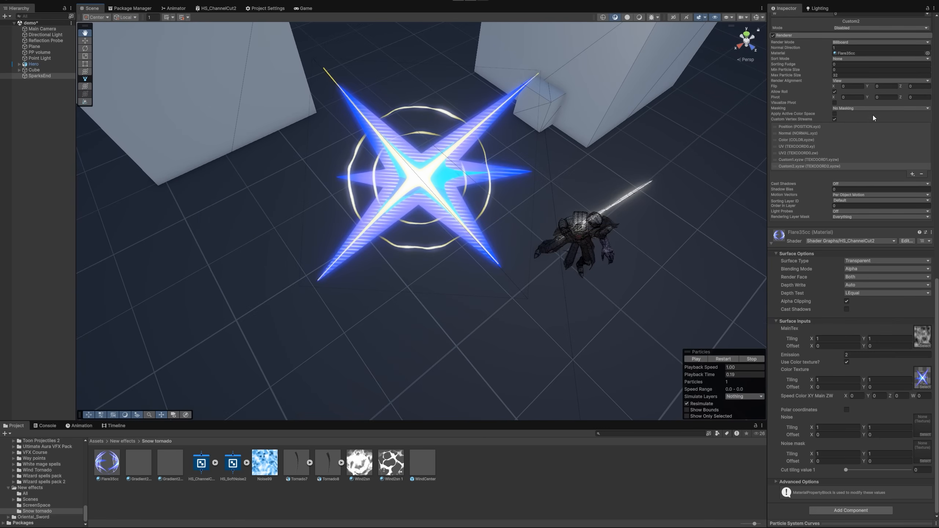
{"action": "scroll", "coordinate": [855, 101], "scroll_direction": "up", "scroll_amount": 2}
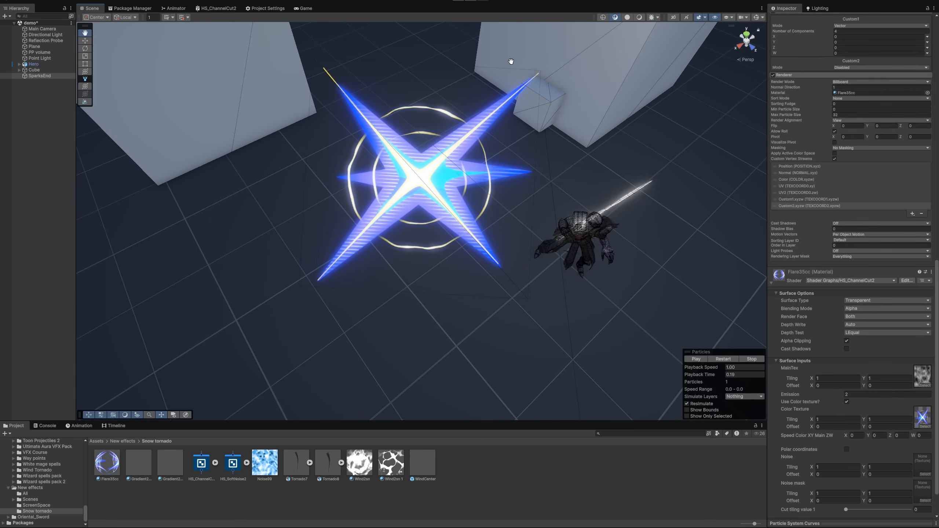
{"action": "mouse_move", "coordinate": [501, 78]}
{"action": "left_mouse_down", "text": "alt"}
{"action": "mouse_move", "coordinate": [500, 61]}
{"action": "mouse_move", "coordinate": [504, 85]}
{"action": "left_mouse_up", "text": "alt"}
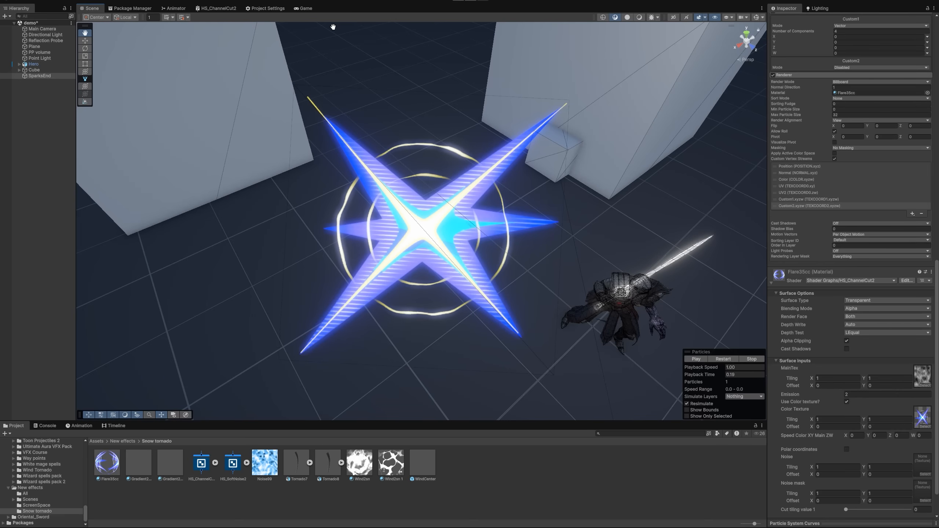
- Open the HS_ChannelCut2 graph and examine the Alpha Clip Threshold input in the Fragment block
{"action": "left_click", "coordinate": [217, 8]}
{"action": "scroll", "coordinate": [600, 232], "scroll_direction": "down", "scroll_amount": 3}
{"action": "scroll", "coordinate": [501, 261], "scroll_direction": "up", "scroll_amount": 5}
{"action": "middle_click_drag", "start_coordinate": [569, 165], "coordinate": [407, 186]}
{"action": "scroll", "coordinate": [406, 186], "scroll_direction": "up", "scroll_amount": 9}
{"action": "middle_click_drag", "start_coordinate": [478, 35], "coordinate": [470, 172]}
{"action": "scroll", "coordinate": [475, 166], "scroll_direction": "up", "scroll_amount": 7}
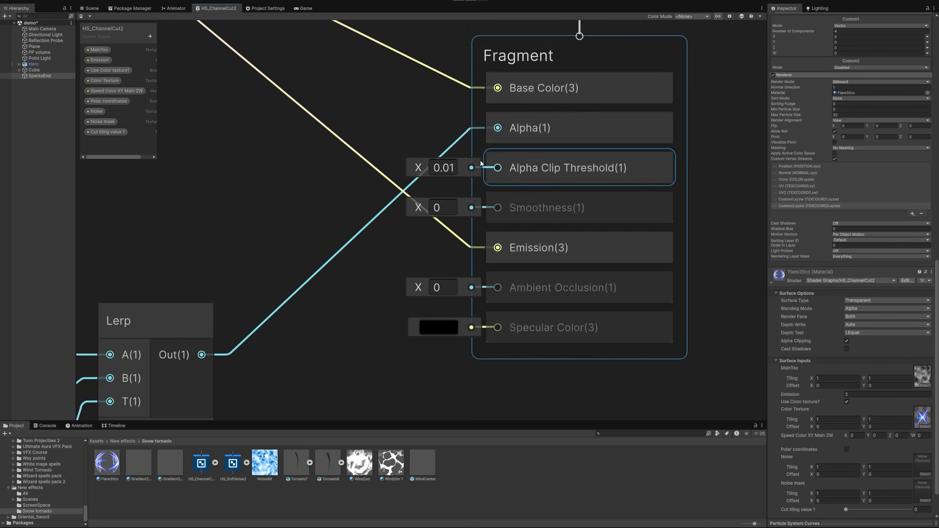
{"action": "scroll", "coordinate": [450, 165], "scroll_direction": "down", "scroll_amount": 4}
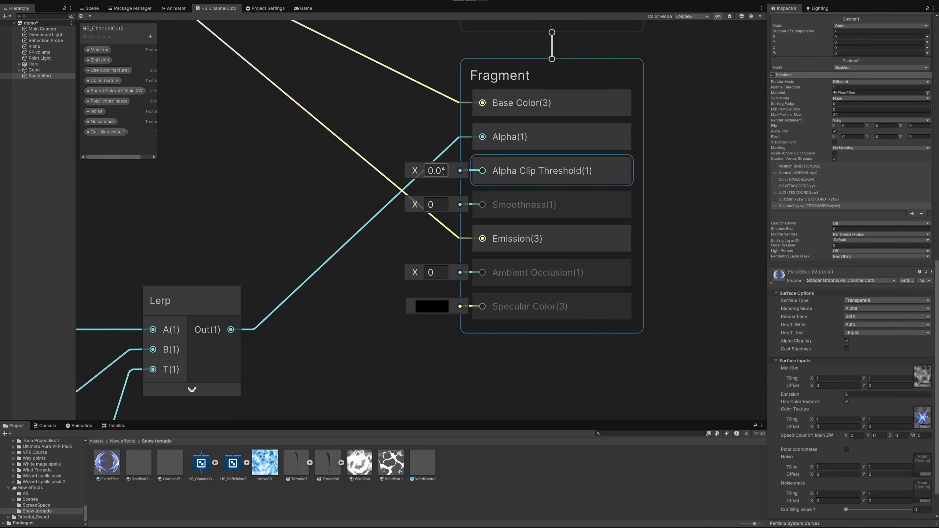
{"action": "scroll", "coordinate": [429, 185], "scroll_direction": "down", "scroll_amount": 4}
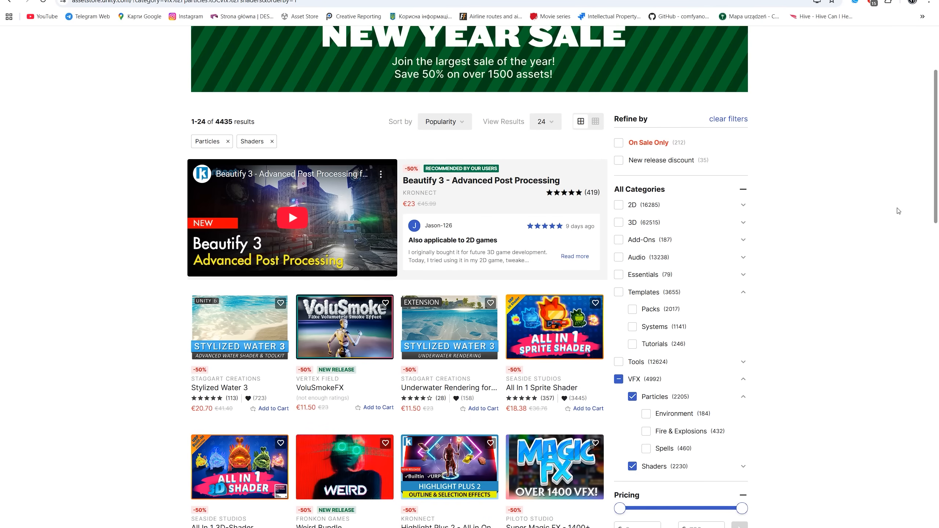
- In the browser, look through the Unity Asset Store listings filtered by Particles and Shaders
{"action": "scroll", "coordinate": [871, 209], "scroll_direction": "down", "scroll_amount": 1}
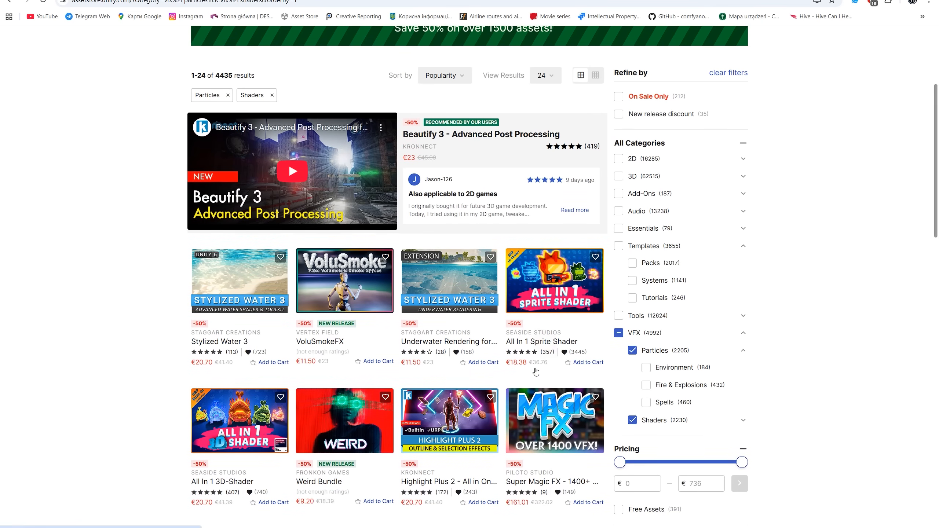
{"action": "scroll", "coordinate": [525, 348], "scroll_direction": "down", "scroll_amount": 8}
{"action": "scroll", "coordinate": [505, 349], "scroll_direction": "down", "scroll_amount": 4}
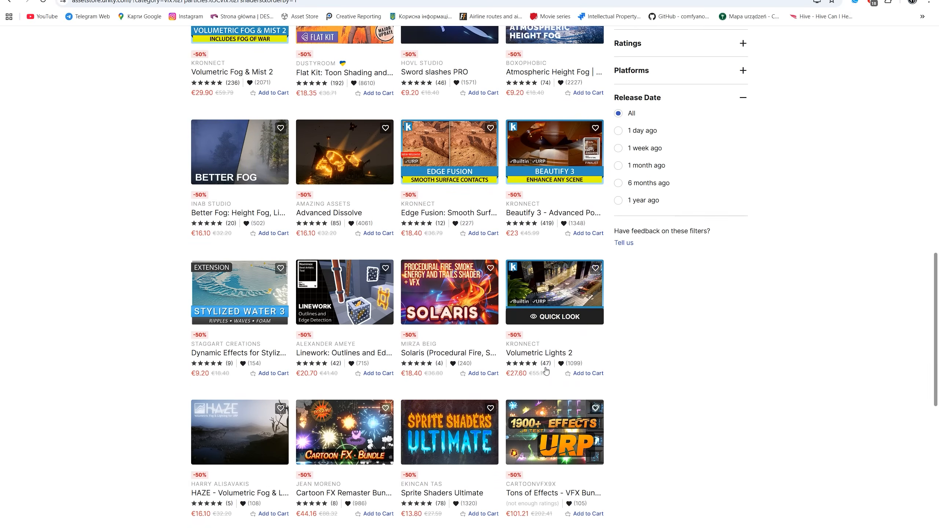
{"action": "scroll", "coordinate": [465, 364], "scroll_direction": "up", "scroll_amount": 9}
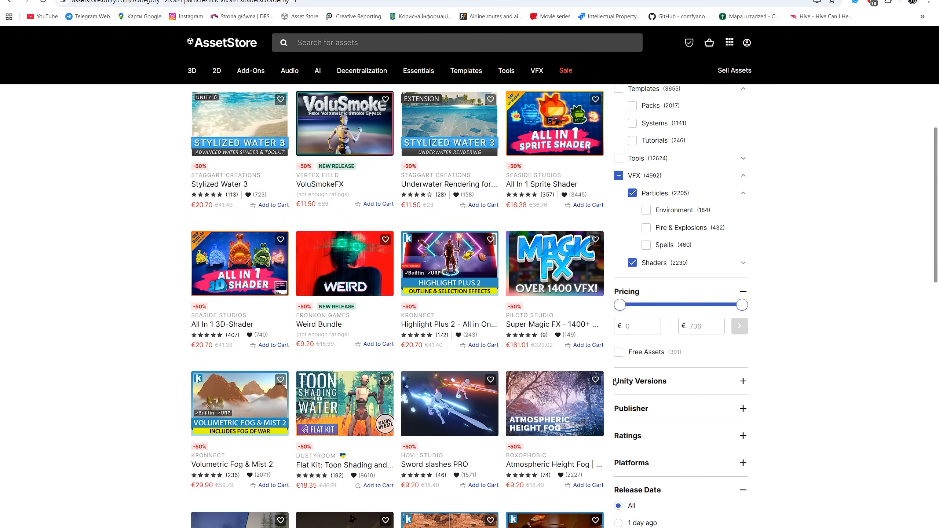
{"action": "scroll", "coordinate": [466, 364], "scroll_direction": "down", "scroll_amount": 3}
{"action": "scroll", "coordinate": [533, 281], "scroll_direction": "up", "scroll_amount": 2}
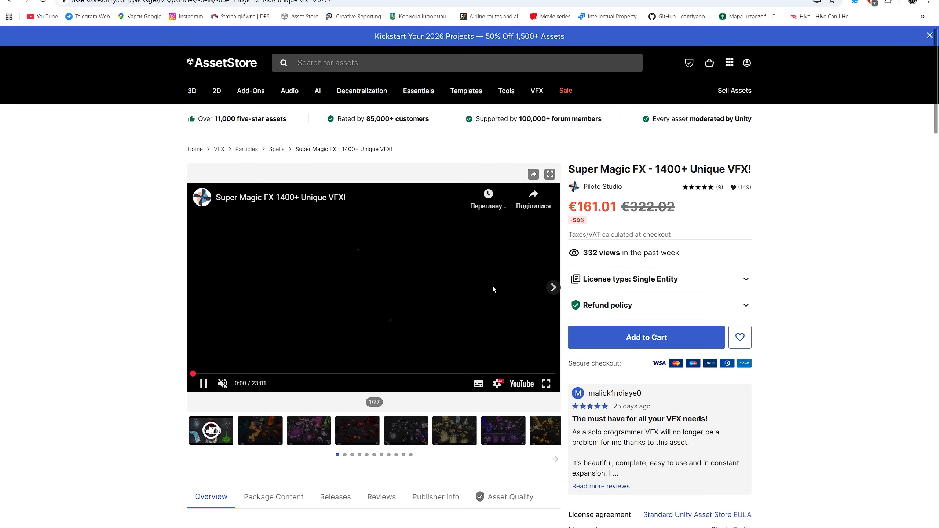
- Read through the Super Magic FX - 1400+ Unique VFX! product page and highlight the shader entries under Key Features
{"action": "scroll", "coordinate": [493, 289], "scroll_direction": "down", "scroll_amount": 10}
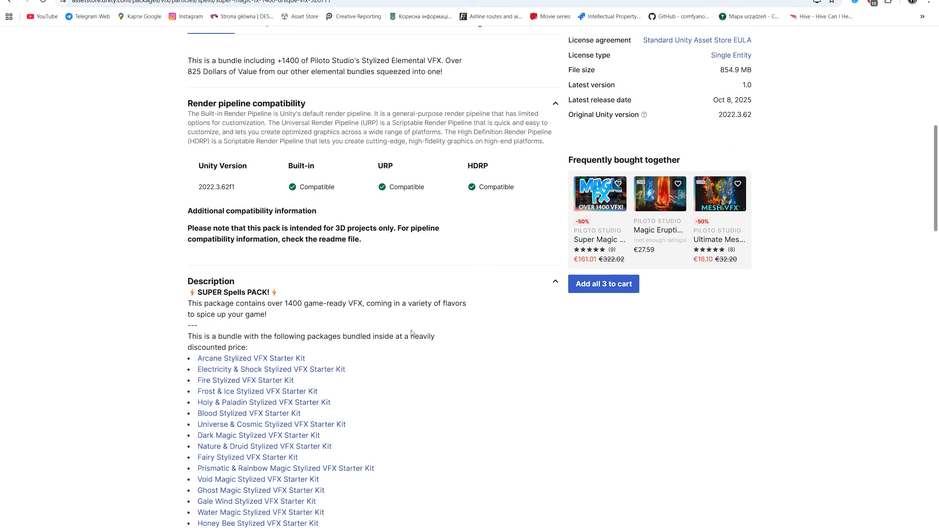
{"action": "scroll", "coordinate": [380, 327], "scroll_direction": "down", "scroll_amount": 8}
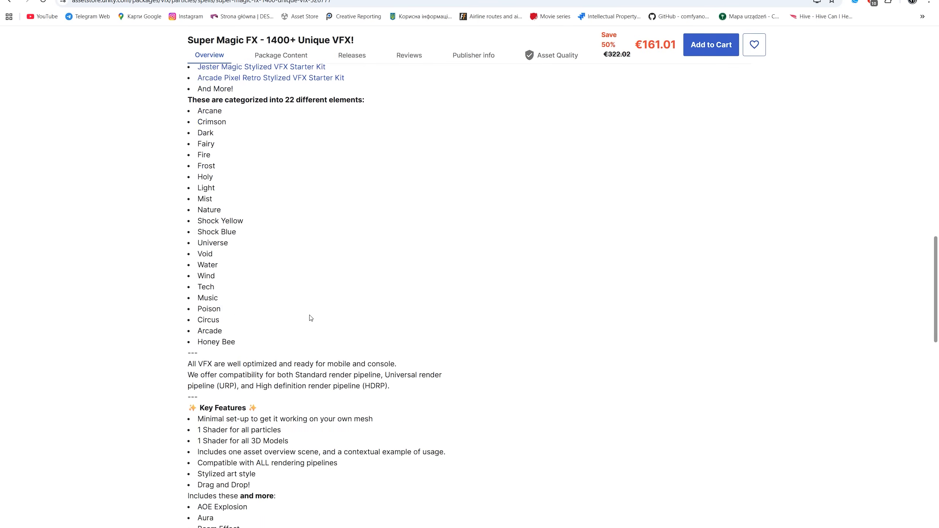
{"action": "scroll", "coordinate": [299, 336], "scroll_direction": "down", "scroll_amount": 2}
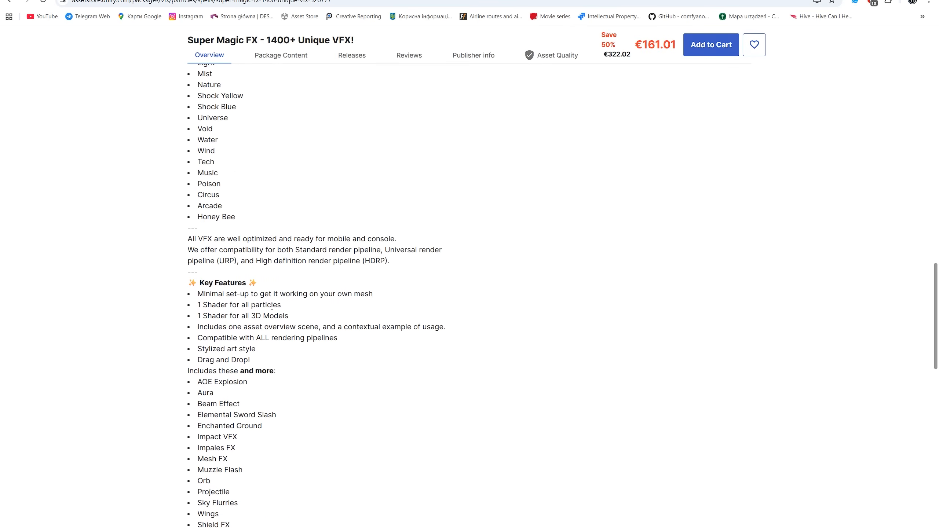
{"action": "scroll", "coordinate": [259, 297], "scroll_direction": "down", "scroll_amount": 5}
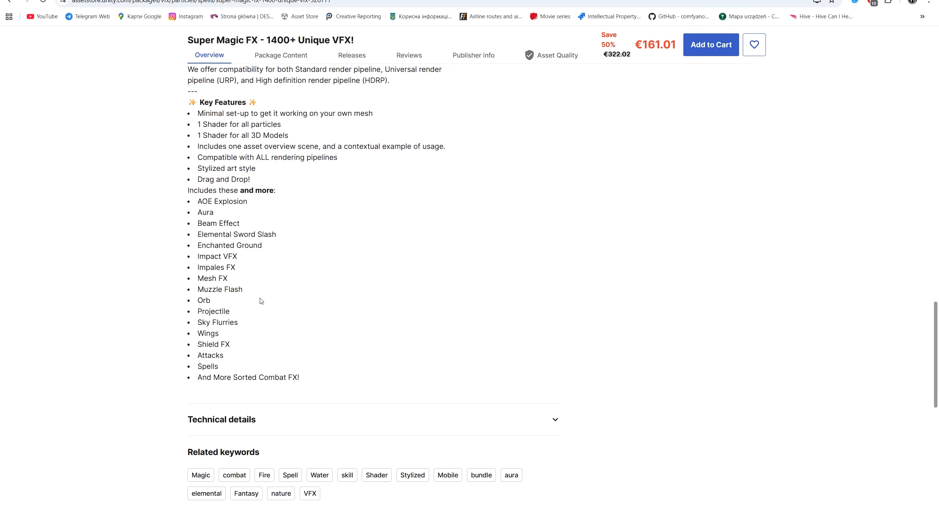
{"action": "scroll", "coordinate": [227, 315], "scroll_direction": "up", "scroll_amount": 5}
{"action": "left_click_drag", "start_coordinate": [207, 308], "coordinate": [289, 316]}
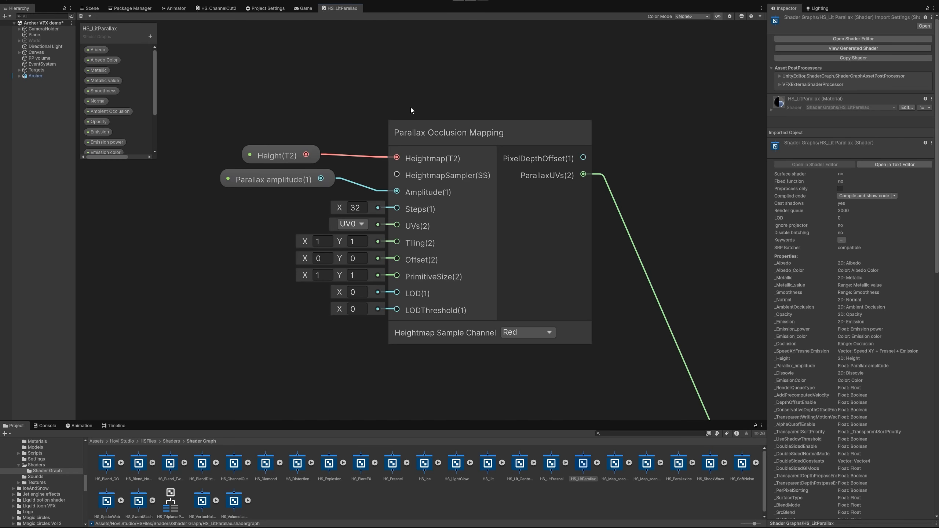
- Back in Unity's HS_LitParallax graph, move the Parallax amplitude property node closer to the Parallax Occlusion Mapping node
{"action": "scroll", "coordinate": [509, 119], "scroll_direction": "down", "scroll_amount": 3}
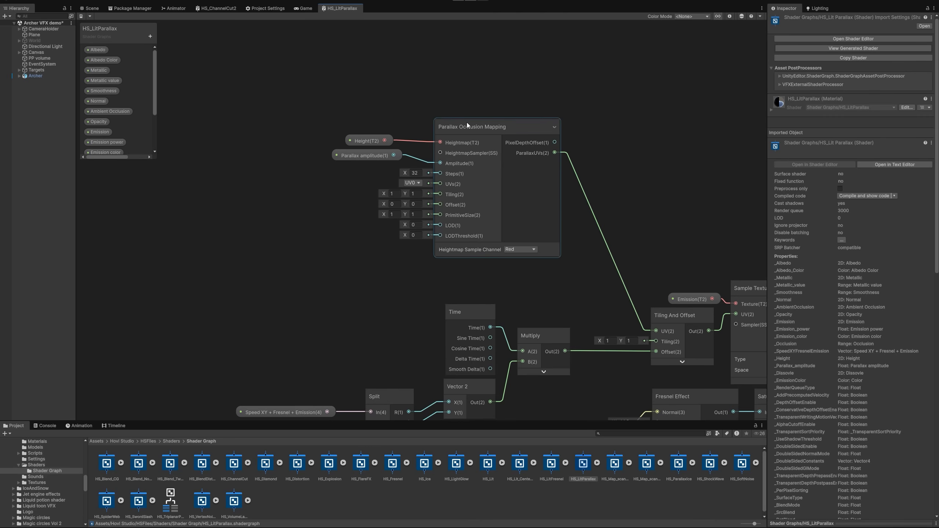
{"action": "scroll", "coordinate": [420, 102], "scroll_direction": "up", "scroll_amount": 3}
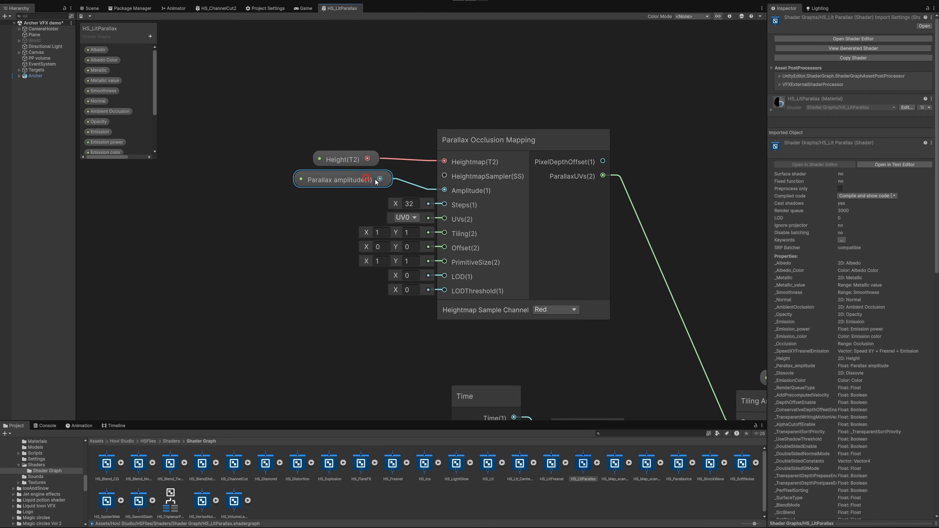
{"action": "left_click_drag", "start_coordinate": [367, 180], "coordinate": [384, 184]}
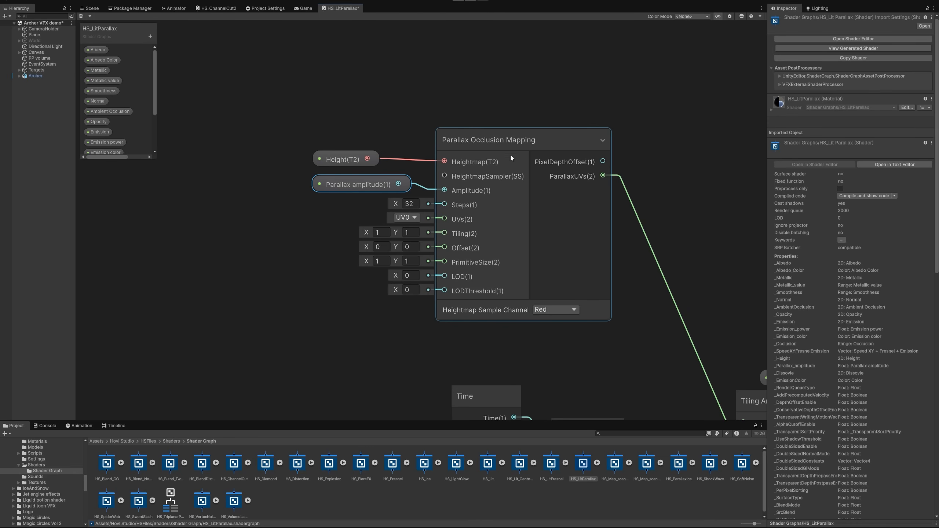
- Select the HS_Blend_CG shader in the Shader Graph folder to view its properties, then clear the selection
{"action": "scroll", "coordinate": [269, 457], "scroll_direction": "down", "scroll_amount": 1}
{"action": "left_click", "coordinate": [110, 463]}
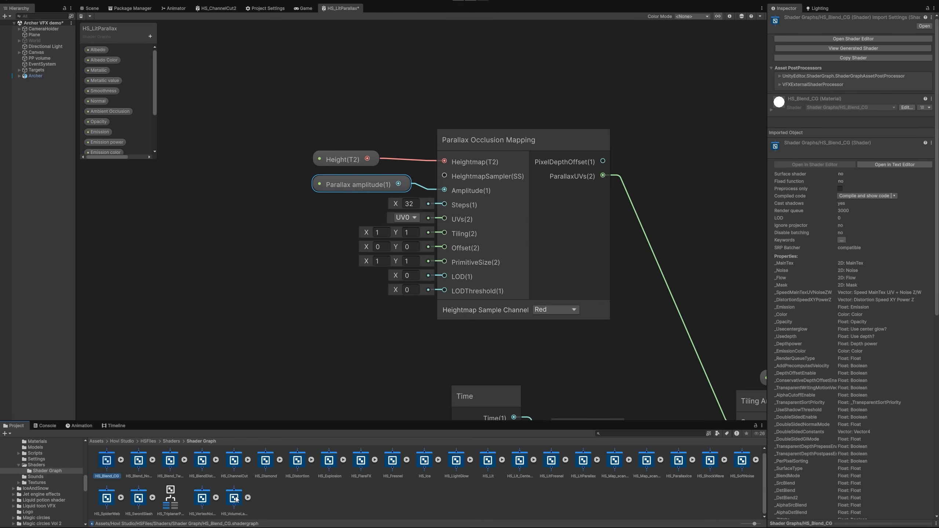
{"action": "left_click", "coordinate": [311, 496]}
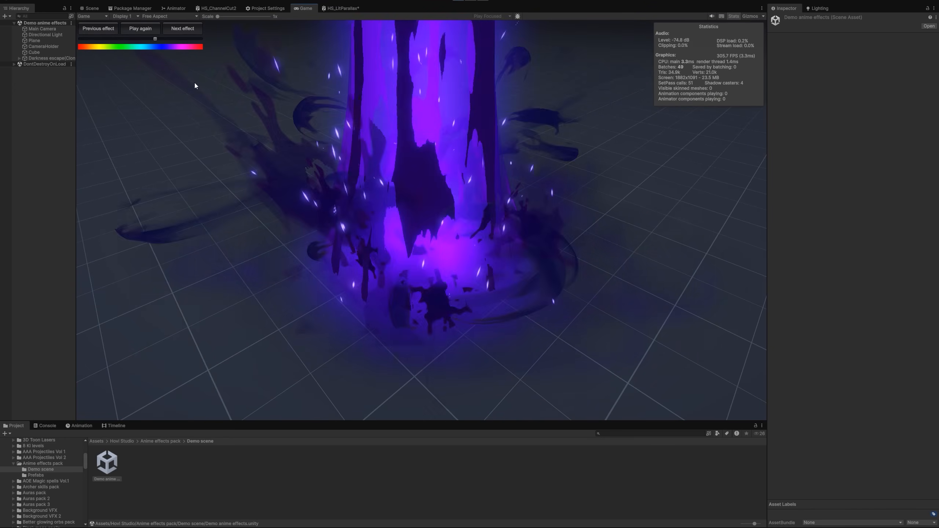
- Preview the next effect in the running anime effects demo and return to the previous one
{"action": "left_click", "coordinate": [177, 32]}
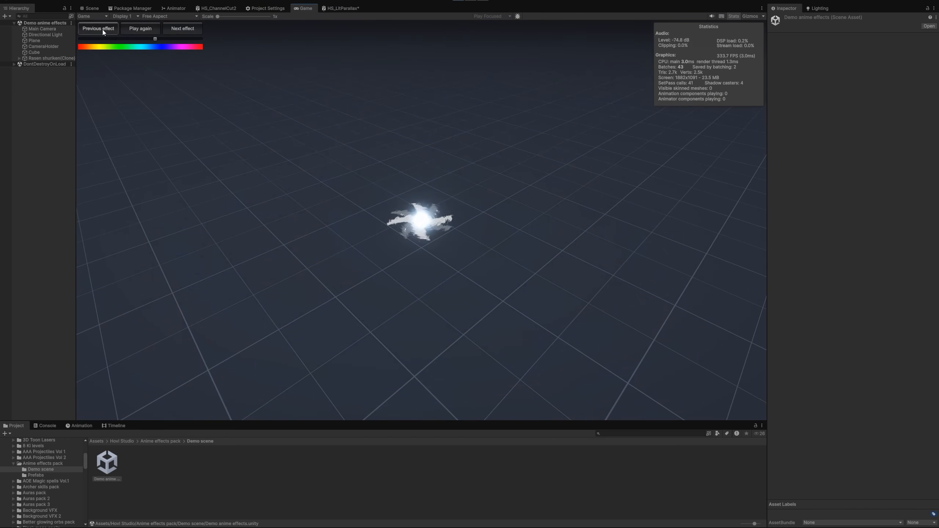
{"action": "left_click", "coordinate": [103, 31]}
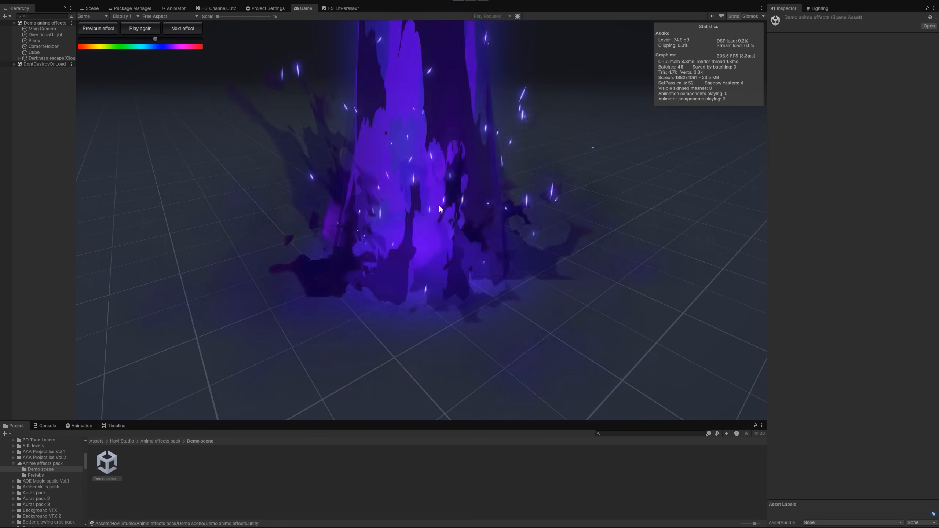